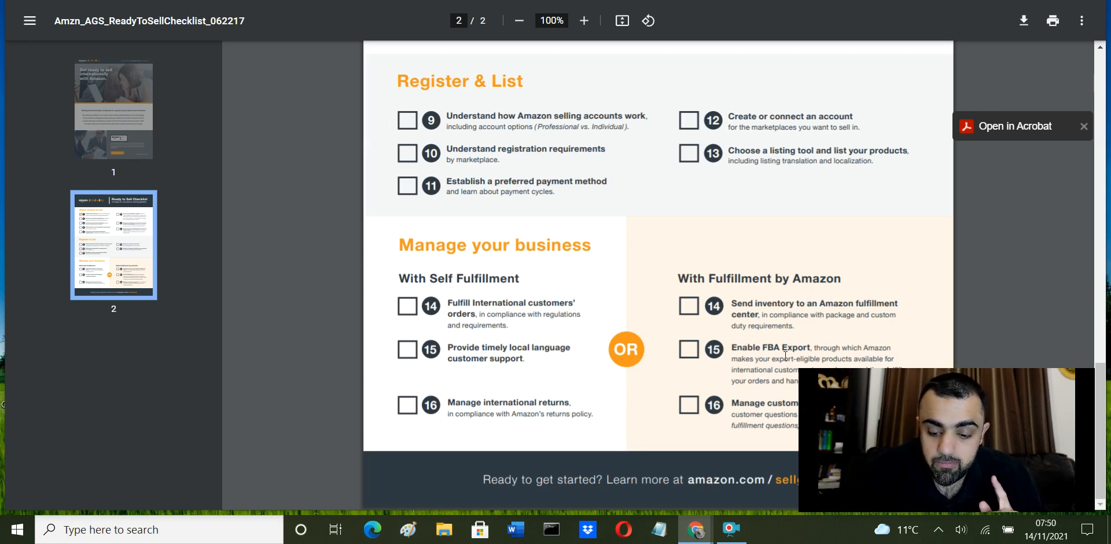
Step: Review the items under Where & what to sell in the Ready to Sell Checklist
{"action": "left_click_drag", "start_coordinate": [800, 371], "coordinate": [837, 394]}
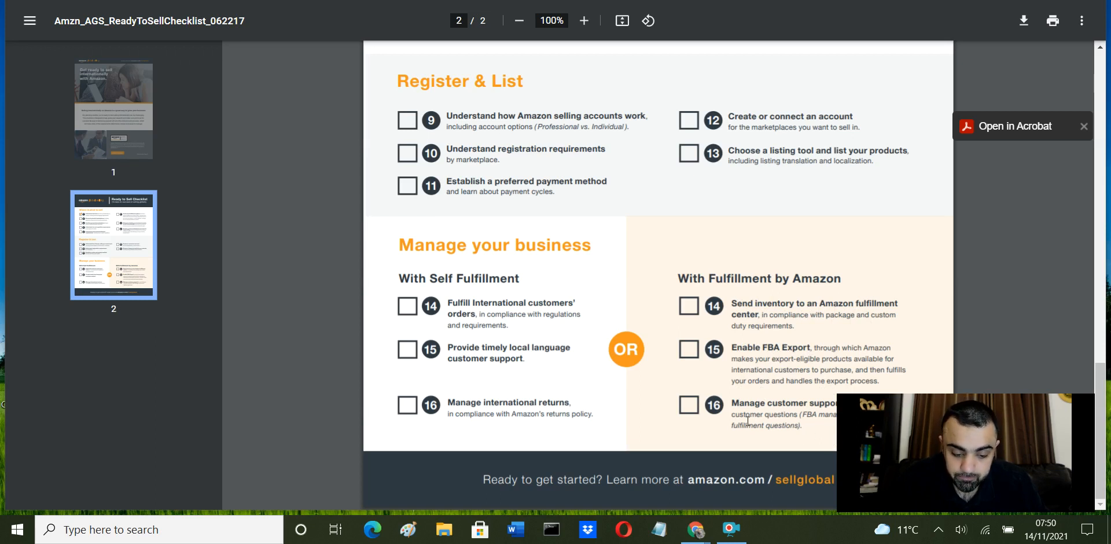
{"action": "scroll", "coordinate": [622, 370], "scroll_direction": "up", "scroll_amount": 6}
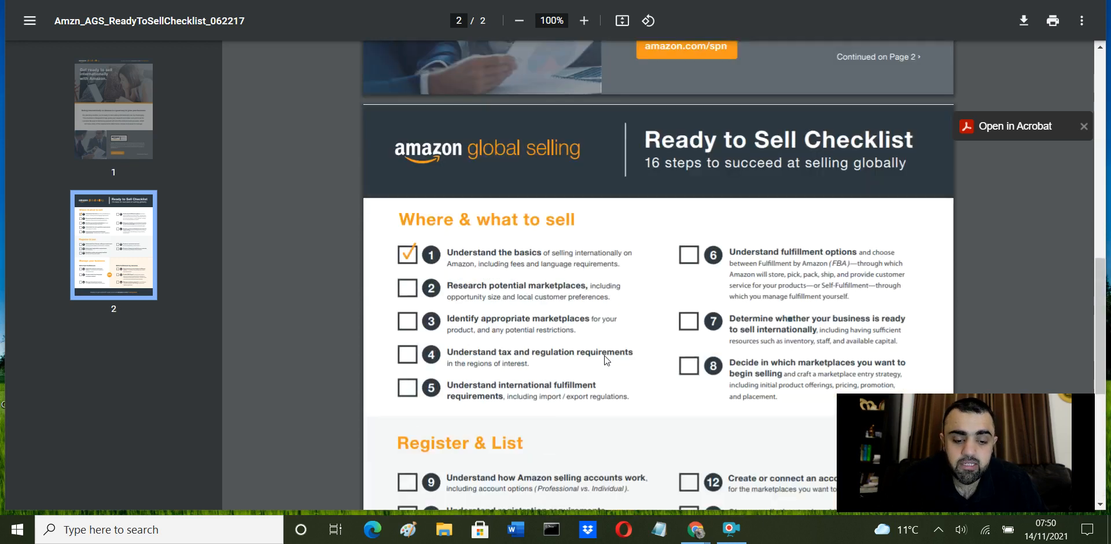
{"action": "scroll", "coordinate": [604, 356], "scroll_direction": "up", "scroll_amount": 7}
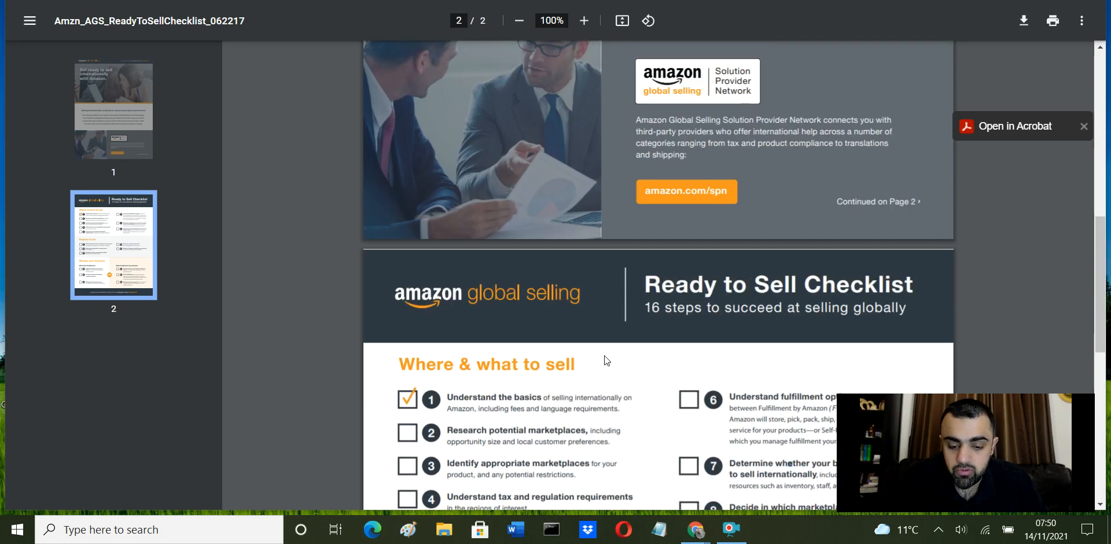
{"action": "scroll", "coordinate": [604, 356], "scroll_direction": "down", "scroll_amount": 7}
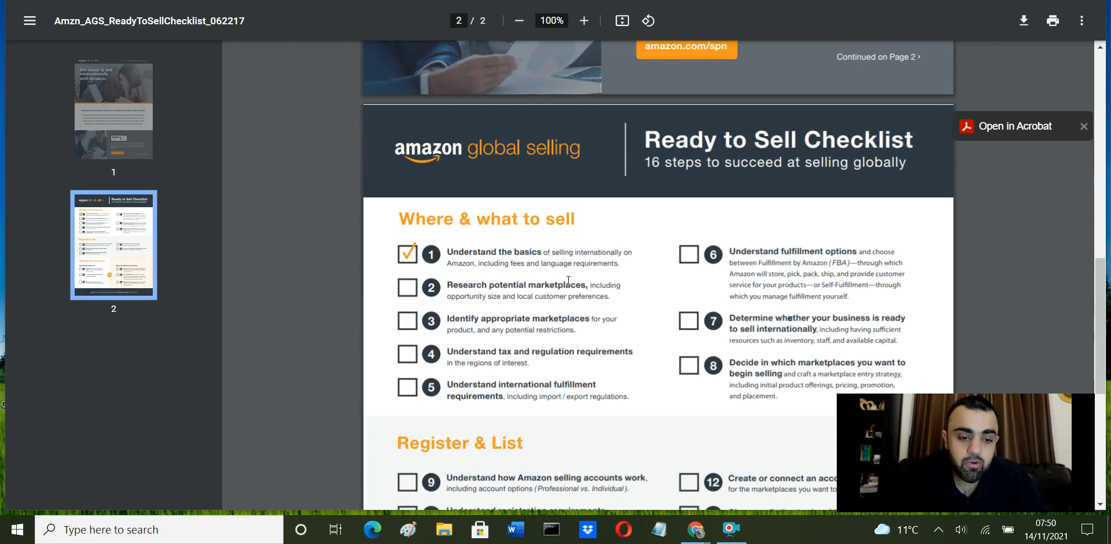
Step: Switch to the Seller Central Sell Globally page, open Build International Listings and start its setup
{"action": "left_click", "coordinate": [406, 0]}
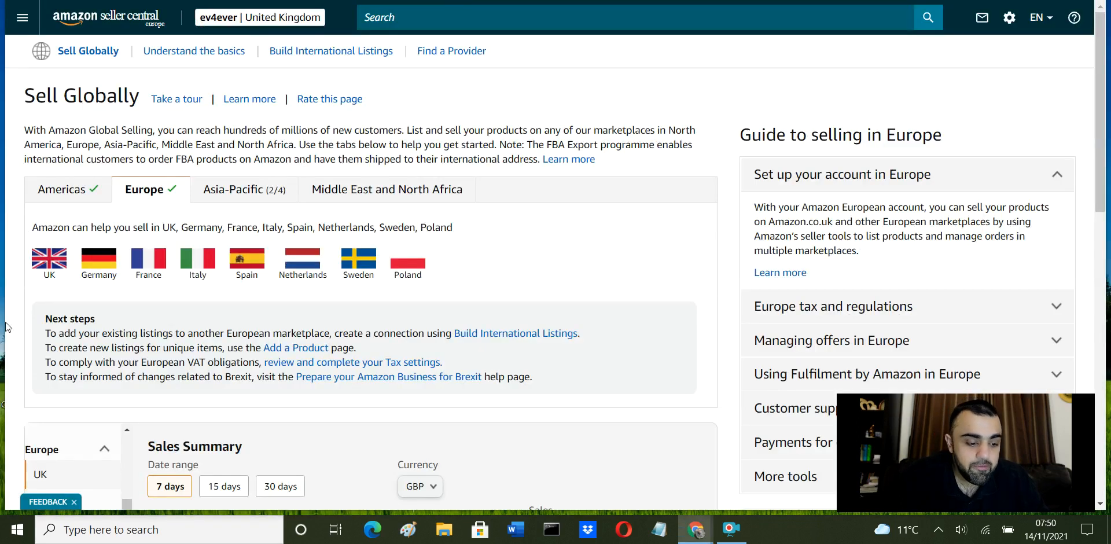
{"action": "left_click", "coordinate": [317, 54]}
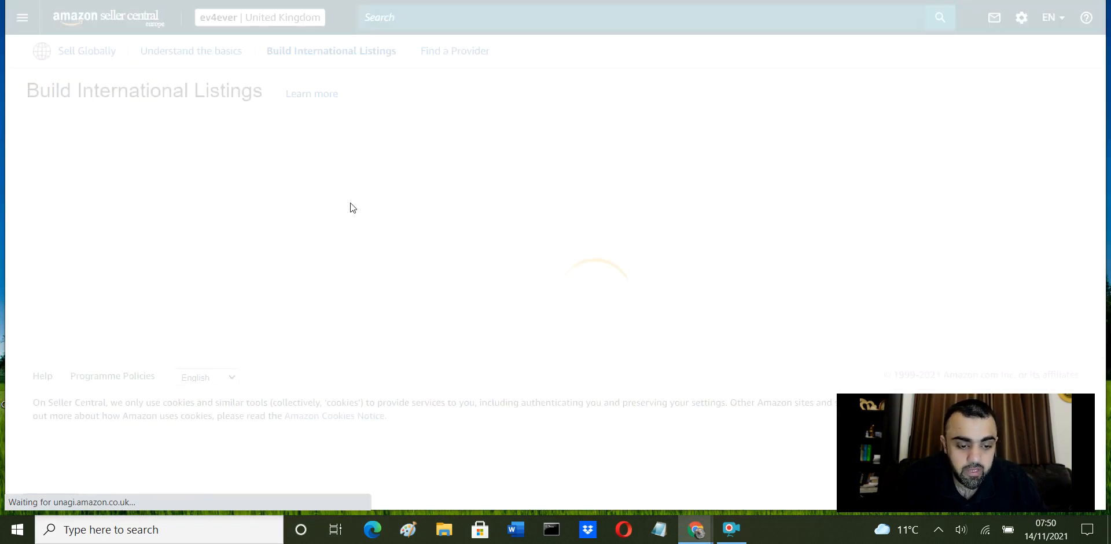
{"action": "scroll", "coordinate": [350, 208], "scroll_direction": "down", "scroll_amount": 5}
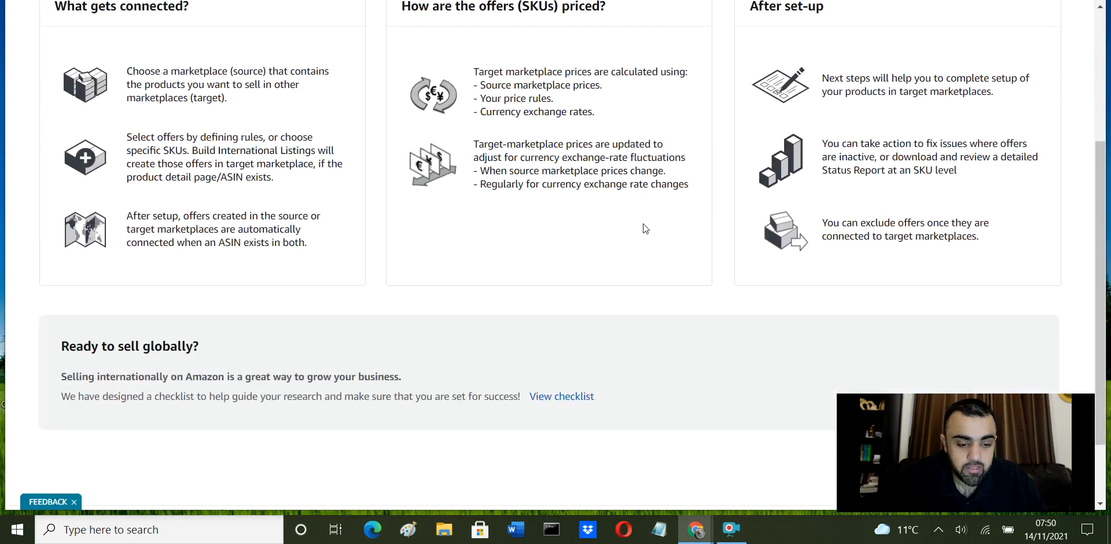
{"action": "left_click", "coordinate": [1023, 383]}
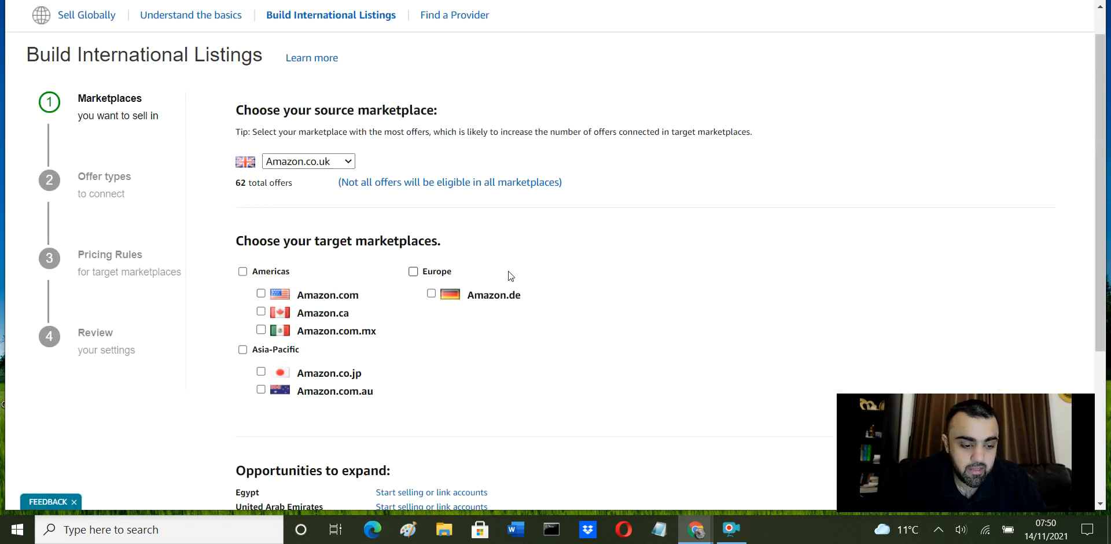
Step: Choose Amazon.co.uk as the source marketplace for the international listings
{"action": "scroll", "coordinate": [699, 268], "scroll_direction": "down", "scroll_amount": 4}
{"action": "scroll", "coordinate": [700, 266], "scroll_direction": "down", "scroll_amount": 1}
{"action": "scroll", "coordinate": [699, 267], "scroll_direction": "up", "scroll_amount": 1}
{"action": "scroll", "coordinate": [699, 266], "scroll_direction": "up", "scroll_amount": 4}
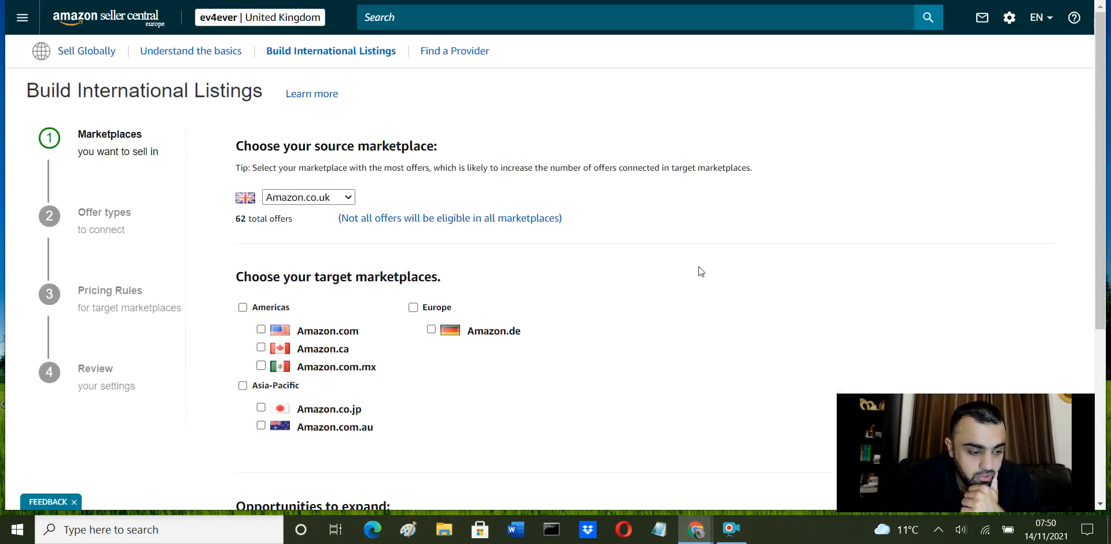
{"action": "left_click", "coordinate": [308, 198]}
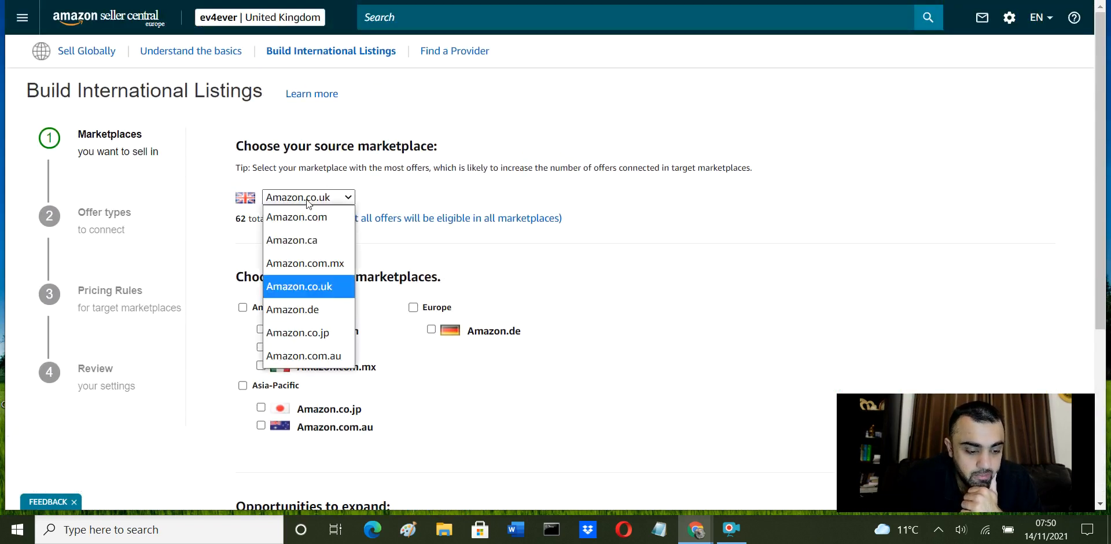
{"action": "left_click", "coordinate": [300, 293]}
Step: Select Amazon.de under Europe as the target marketplace and save the marketplace selection
{"action": "scroll", "coordinate": [677, 324], "scroll_direction": "down", "scroll_amount": 2}
{"action": "scroll", "coordinate": [681, 324], "scroll_direction": "down", "scroll_amount": 2}
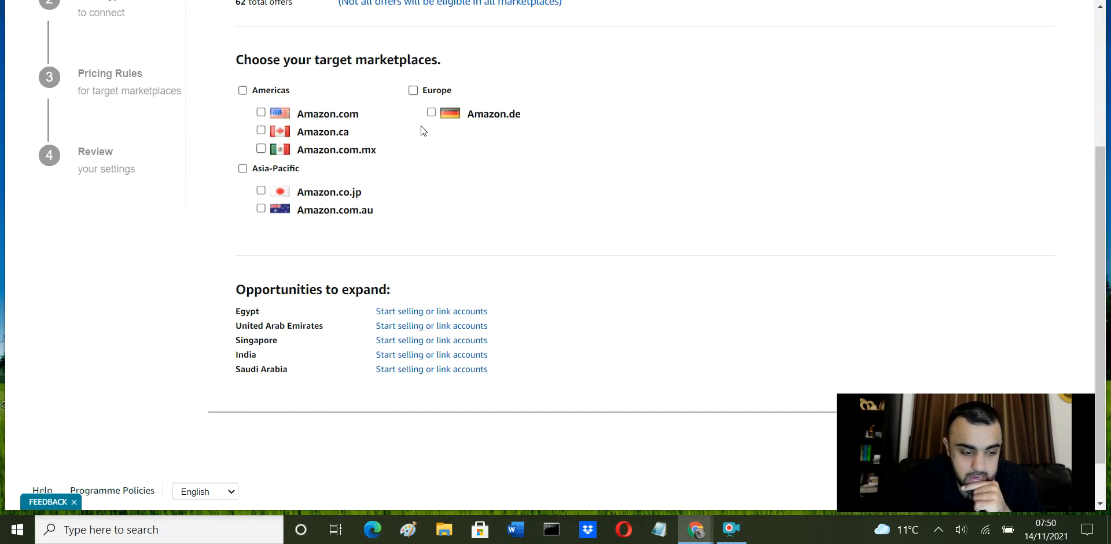
{"action": "left_click", "coordinate": [431, 112]}
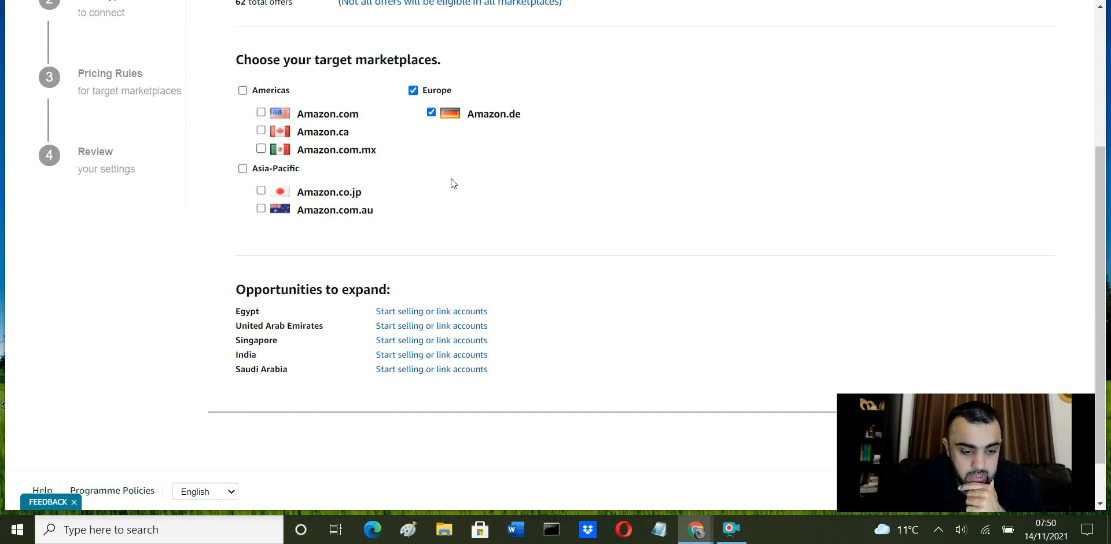
{"action": "scroll", "coordinate": [453, 183], "scroll_direction": "down", "scroll_amount": 1}
{"action": "scroll", "coordinate": [453, 183], "scroll_direction": "up", "scroll_amount": 4}
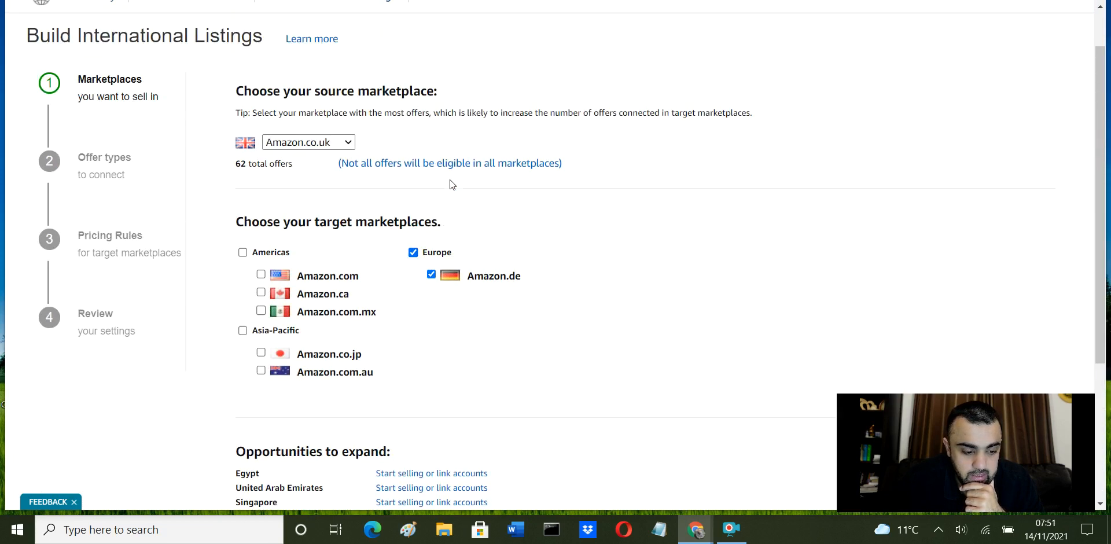
{"action": "scroll", "coordinate": [479, 302], "scroll_direction": "down", "scroll_amount": 4}
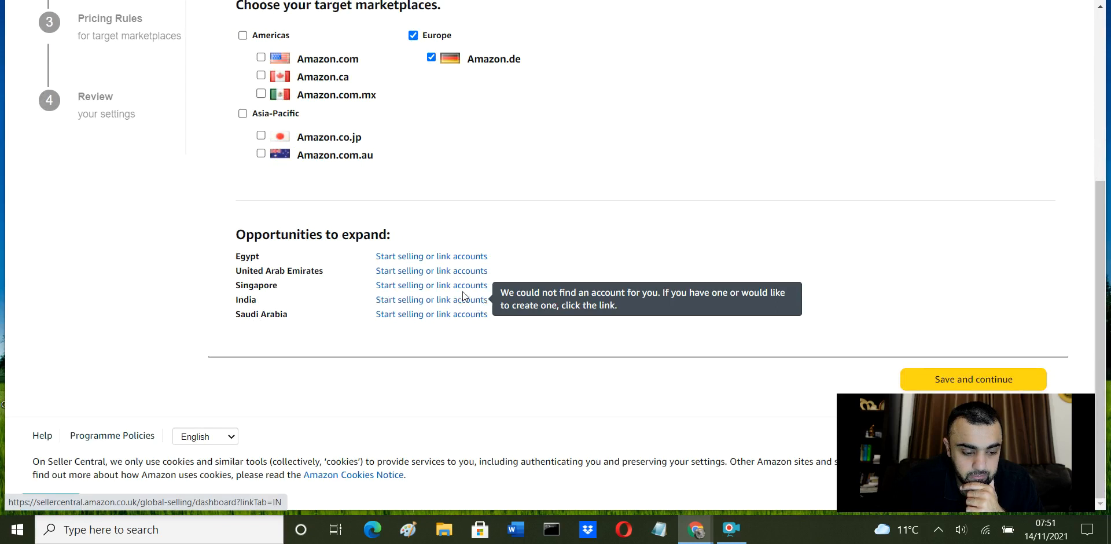
{"action": "scroll", "coordinate": [568, 216], "scroll_direction": "up", "scroll_amount": 3}
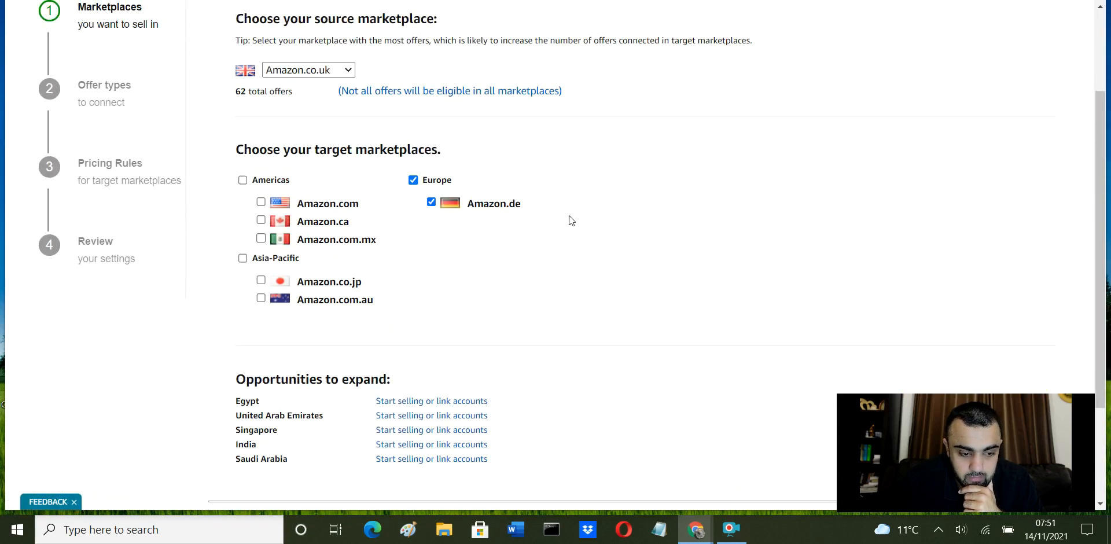
{"action": "scroll", "coordinate": [568, 217], "scroll_direction": "up", "scroll_amount": 1}
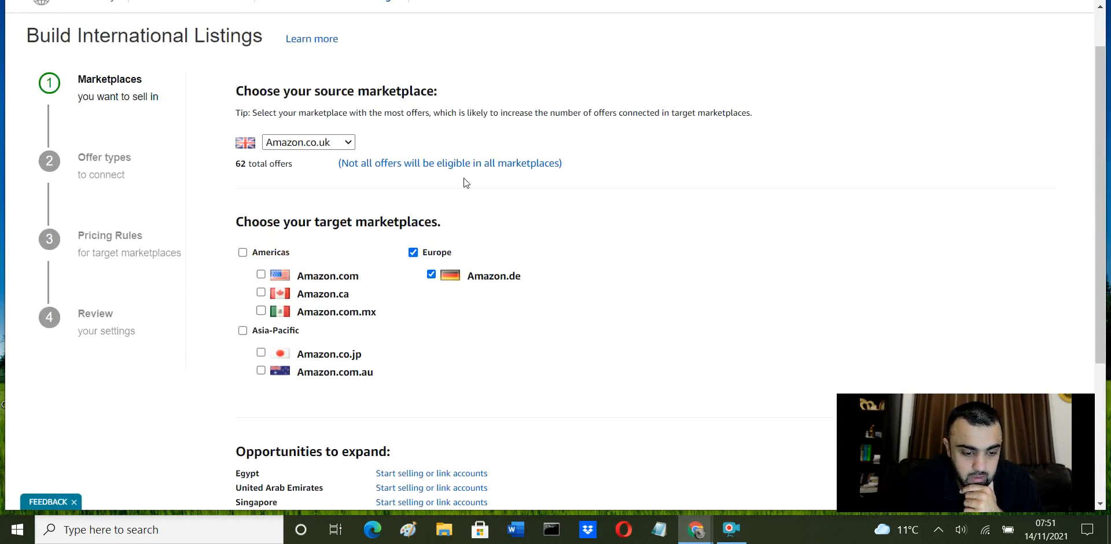
{"action": "mouse_move", "coordinate": [423, 164]}
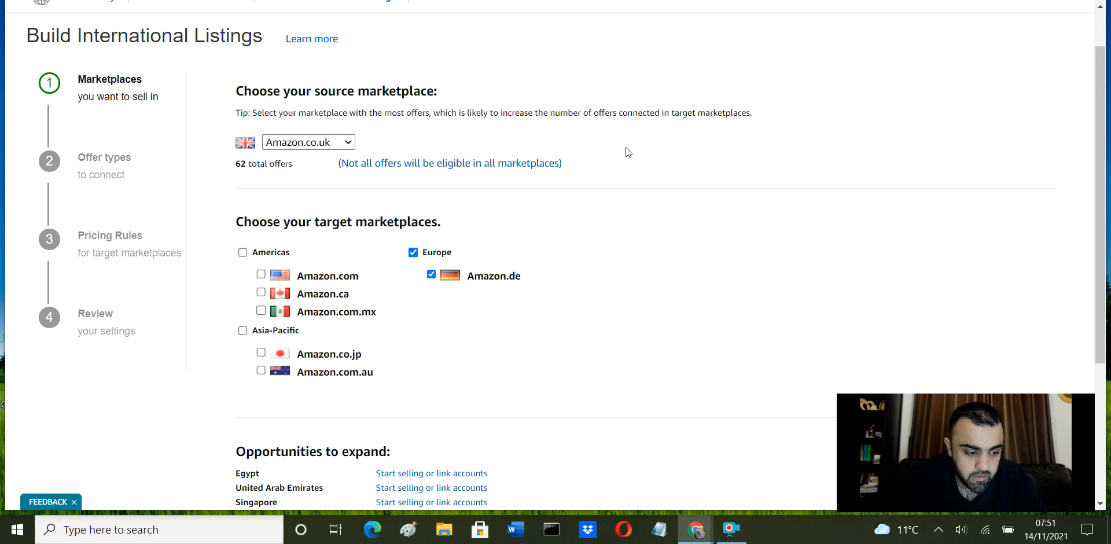
{"action": "scroll", "coordinate": [435, 137], "scroll_direction": "up", "scroll_amount": 2}
{"action": "scroll", "coordinate": [860, 338], "scroll_direction": "down", "scroll_amount": 5}
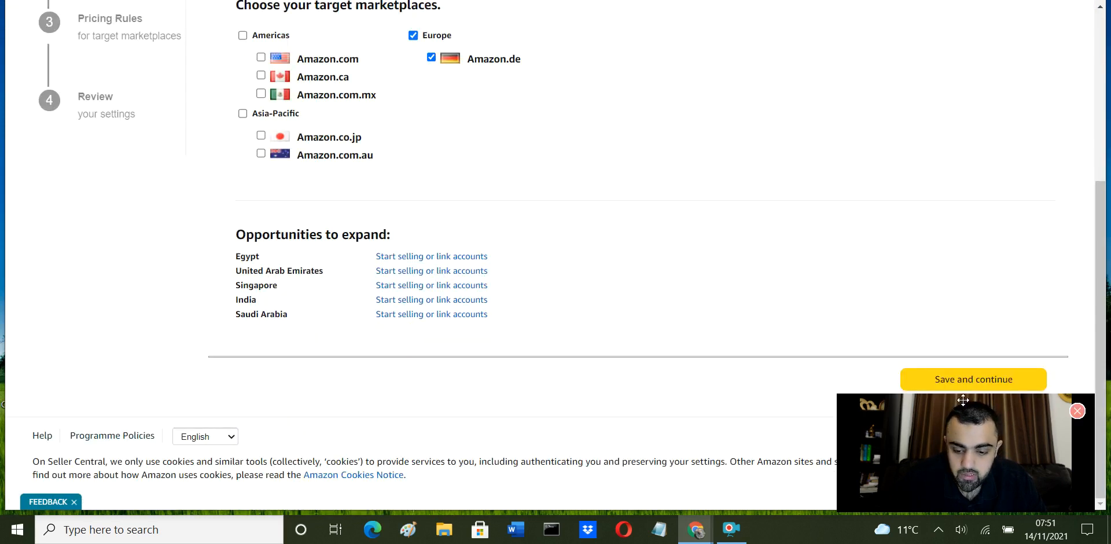
{"action": "left_click", "coordinate": [963, 379]}
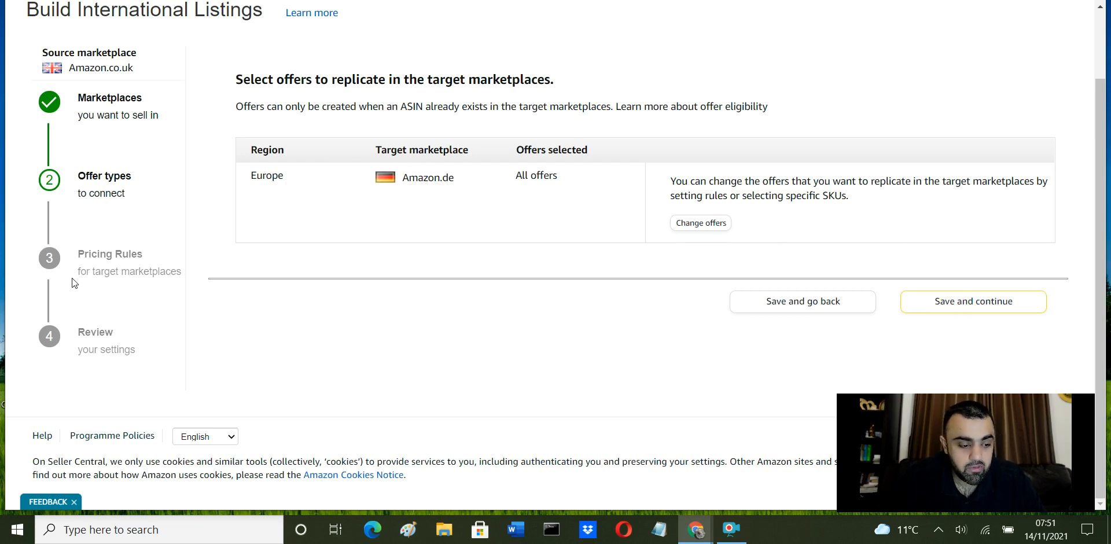
Step: Save the offer types with all offers selected for Amazon.de and continue to the pricing rules
{"action": "left_click_drag", "start_coordinate": [77, 254], "coordinate": [141, 276]}
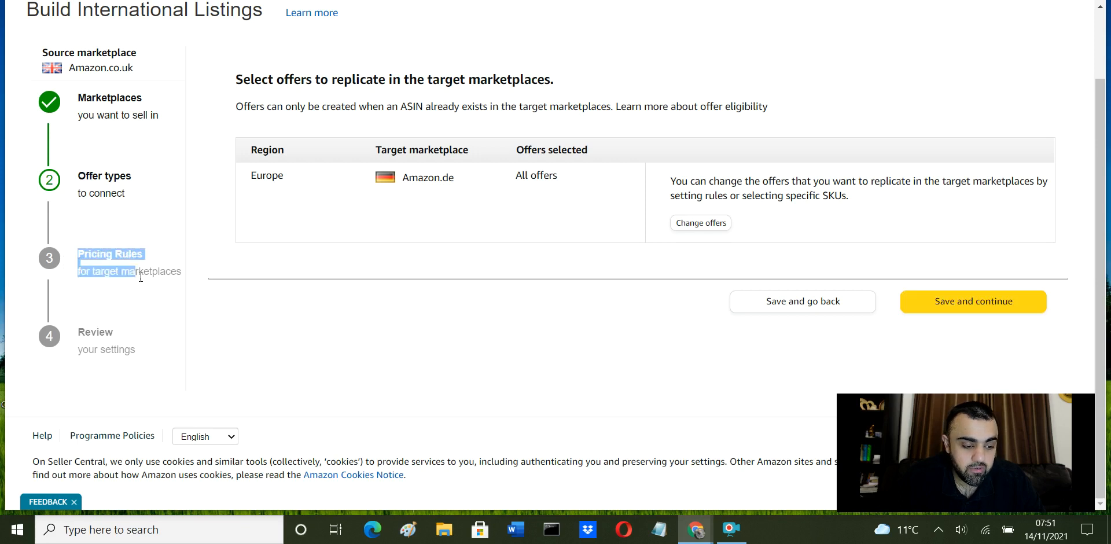
{"action": "left_click", "coordinate": [140, 276]}
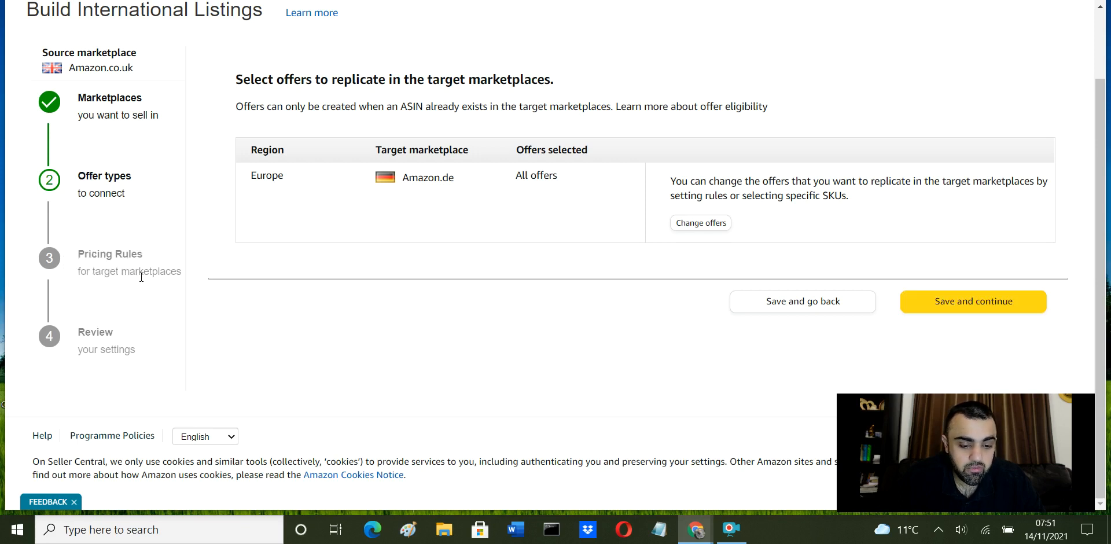
{"action": "left_click", "coordinate": [959, 307]}
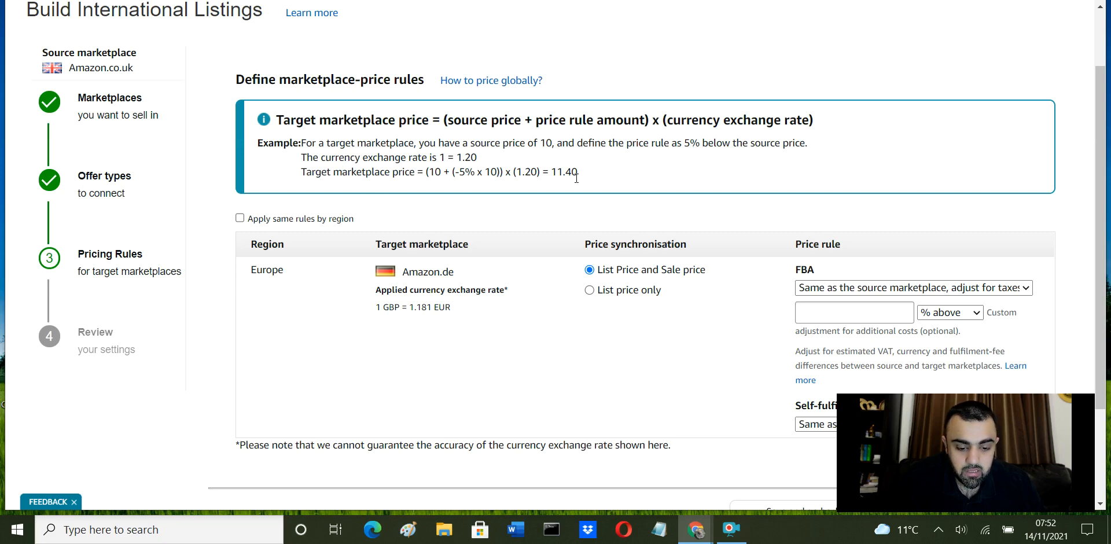
Step: Set the FBA price rule for Amazon.de to Percentage (%) above the source marketplace, with a value of 20%
{"action": "scroll", "coordinate": [576, 184], "scroll_direction": "down", "scroll_amount": 1}
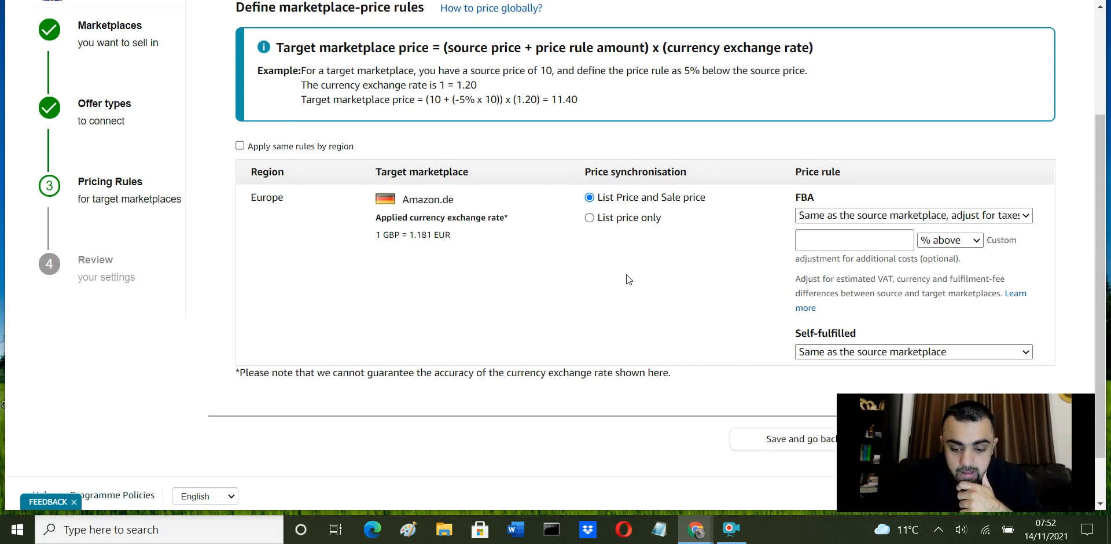
{"action": "scroll", "coordinate": [626, 274], "scroll_direction": "down", "scroll_amount": 1}
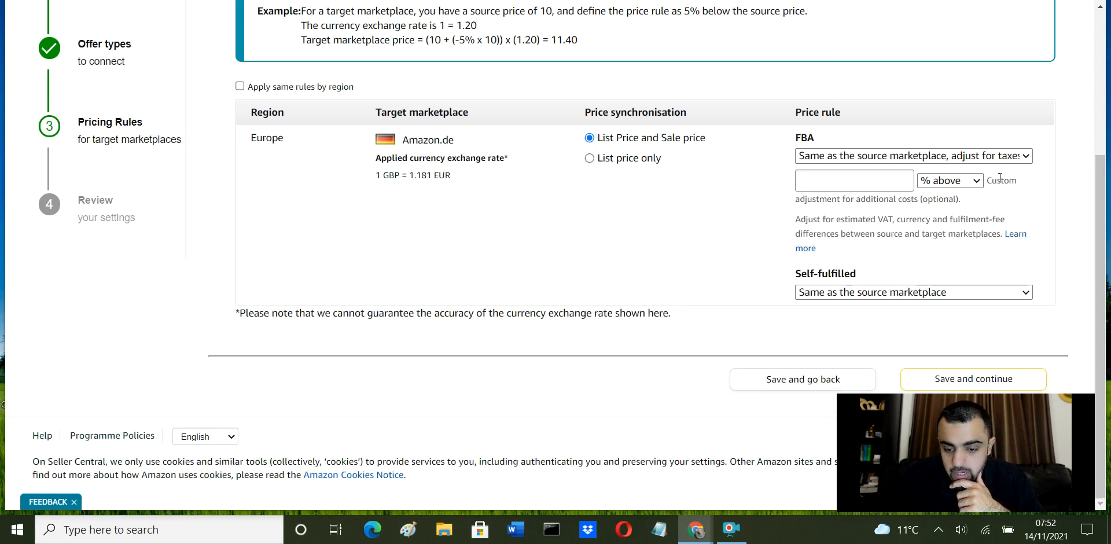
{"action": "left_click", "coordinate": [1008, 157]}
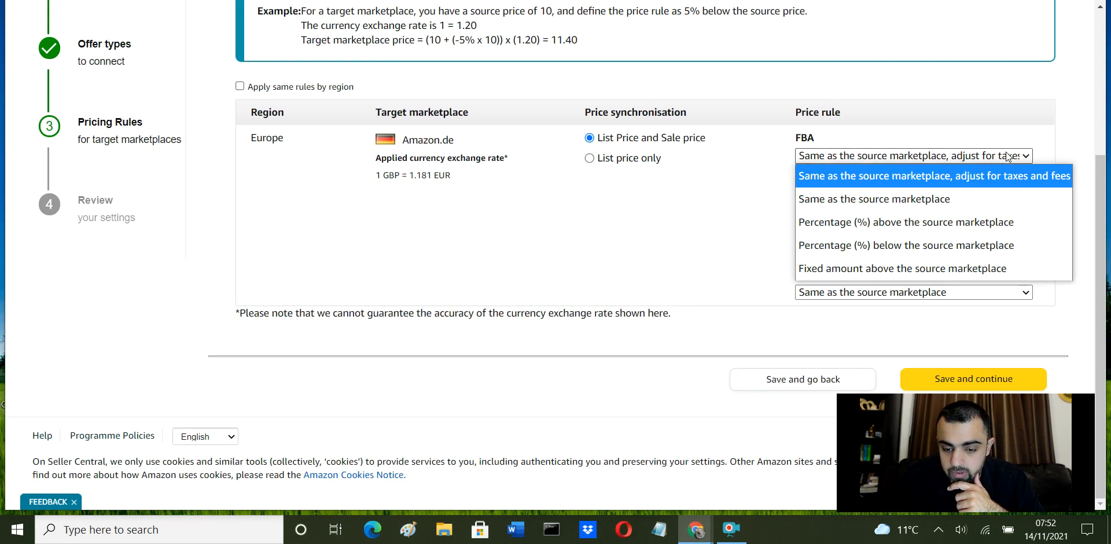
{"action": "left_click", "coordinate": [960, 225]}
{"action": "left_click", "coordinate": [829, 198]}
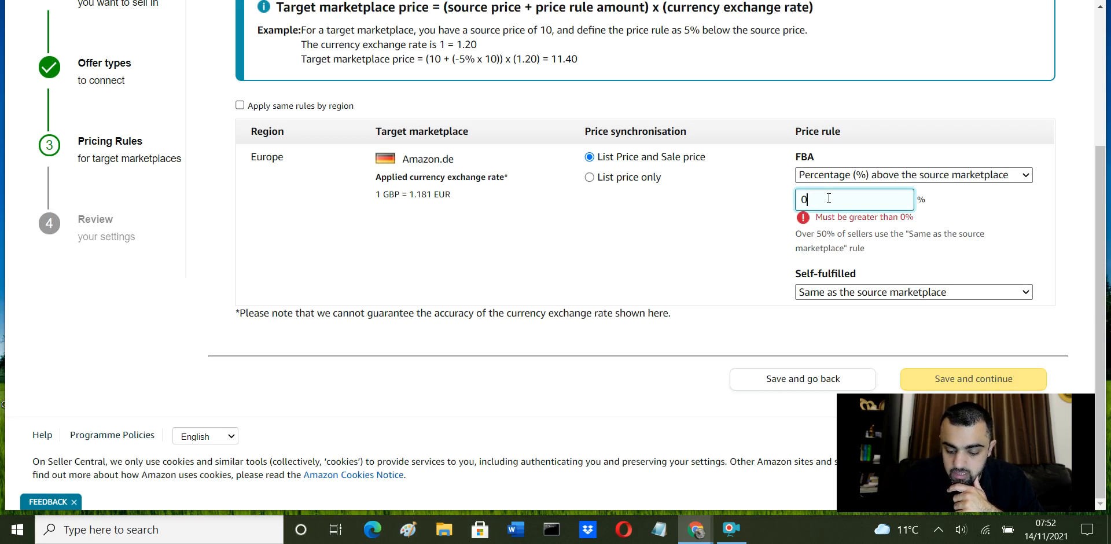
{"action": "type", "text": "2"}
{"action": "key", "text": "BackSpace"}
{"action": "key", "text": "BackSpace"}
{"action": "type", "text": "20"}
{"action": "left_click", "coordinate": [695, 258]}
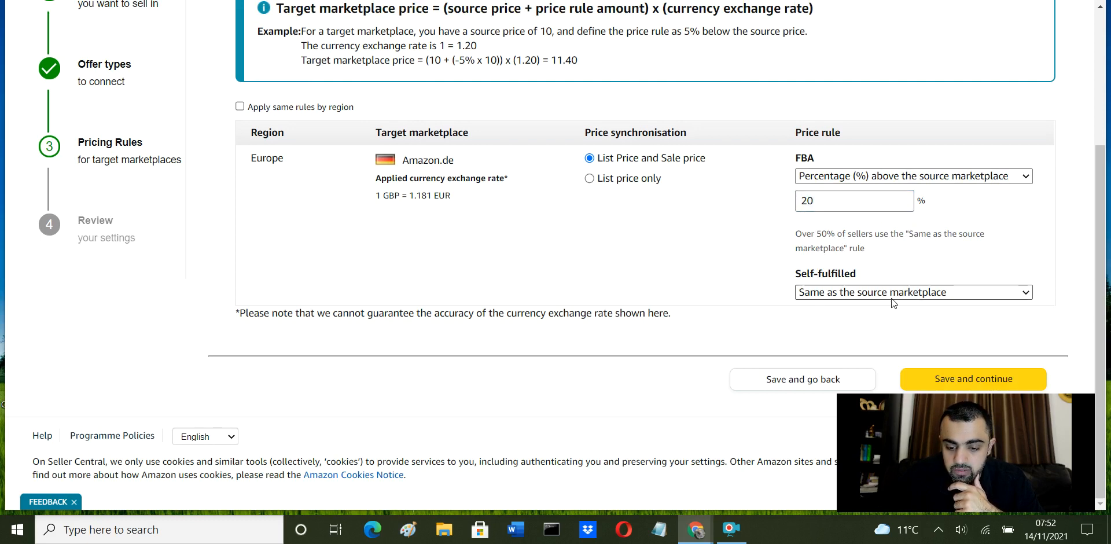
Step: Keep the self-fulfilled price rule as Same as the source marketplace and save the pricing rules
{"action": "left_click", "coordinate": [864, 297]}
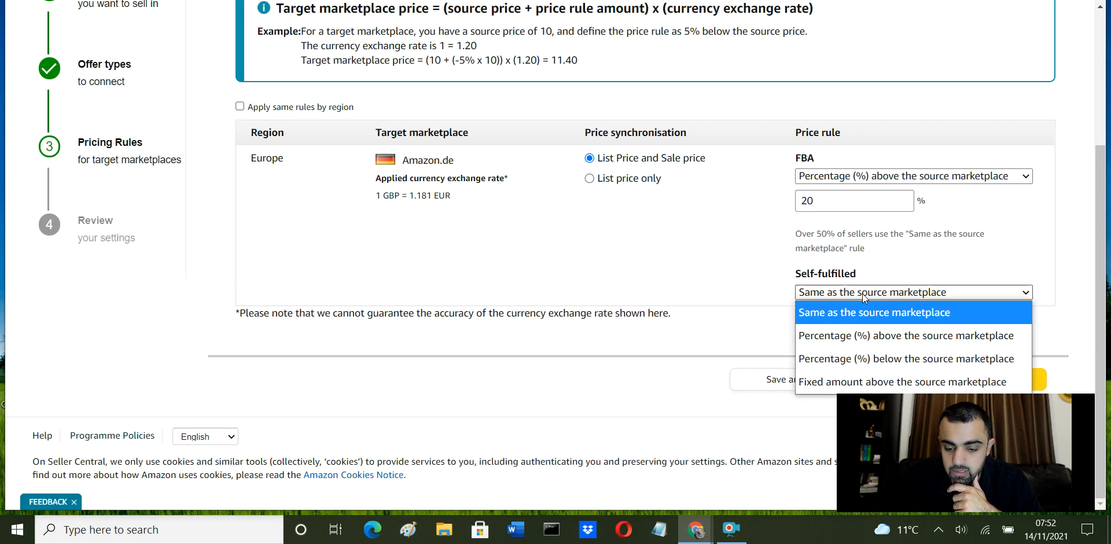
{"action": "left_click", "coordinate": [862, 293]}
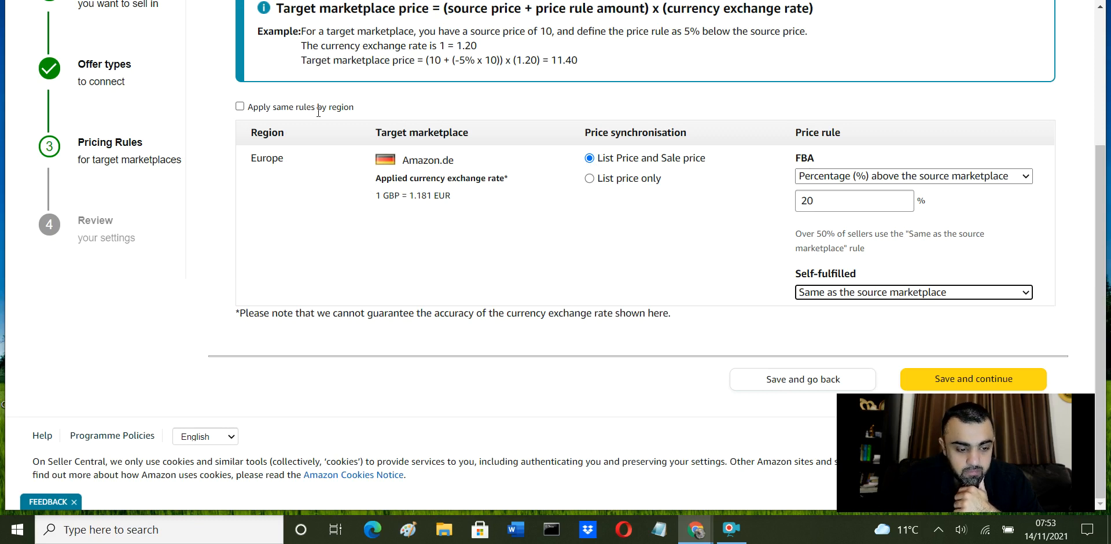
{"action": "left_click", "coordinate": [974, 380]}
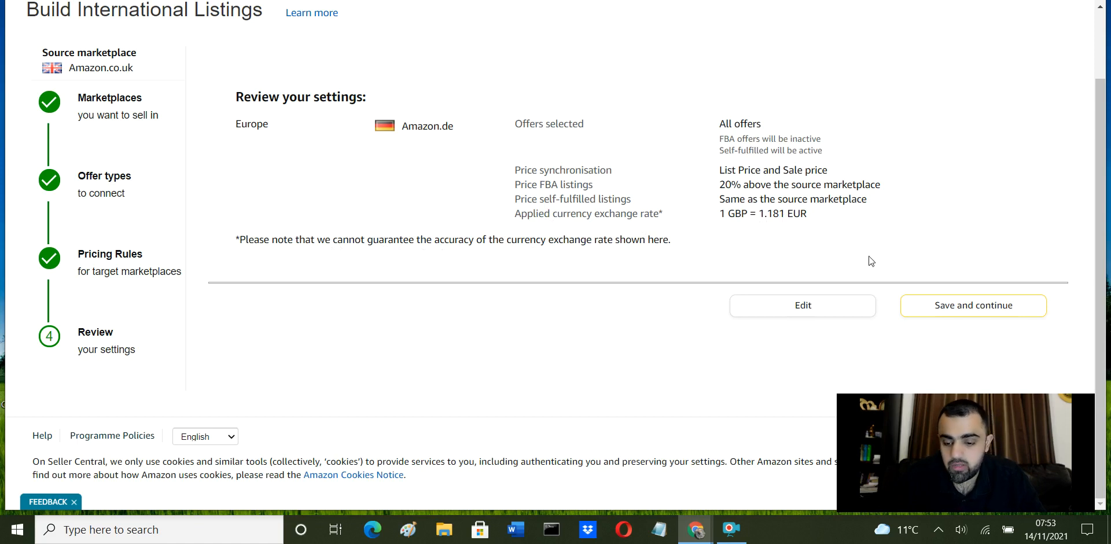
Step: Read the Agree and create offers statement for the reviewed settings, and cancel it without creating offers
{"action": "left_click", "coordinate": [997, 302]}
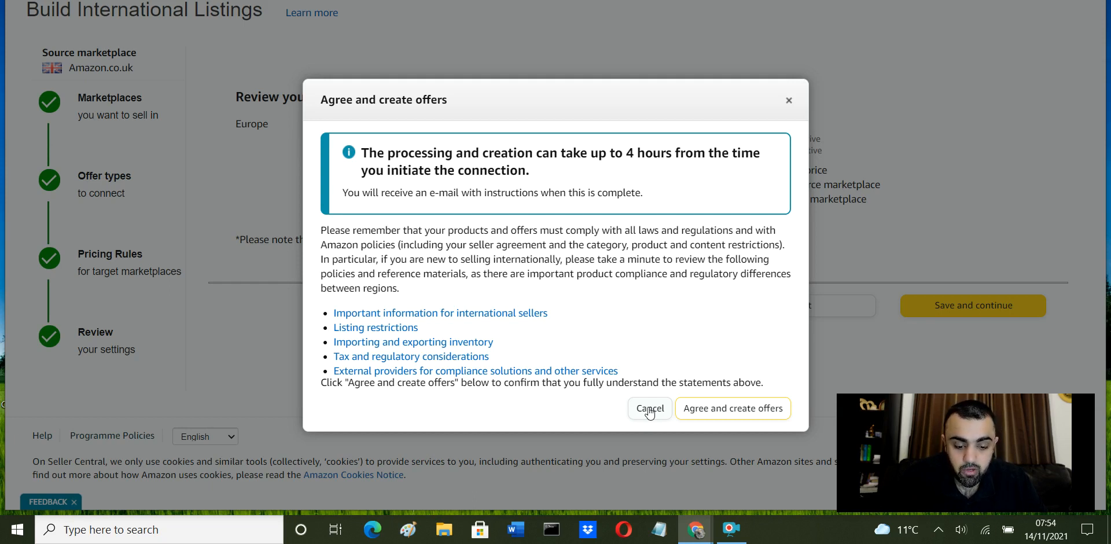
{"action": "left_click", "coordinate": [650, 409]}
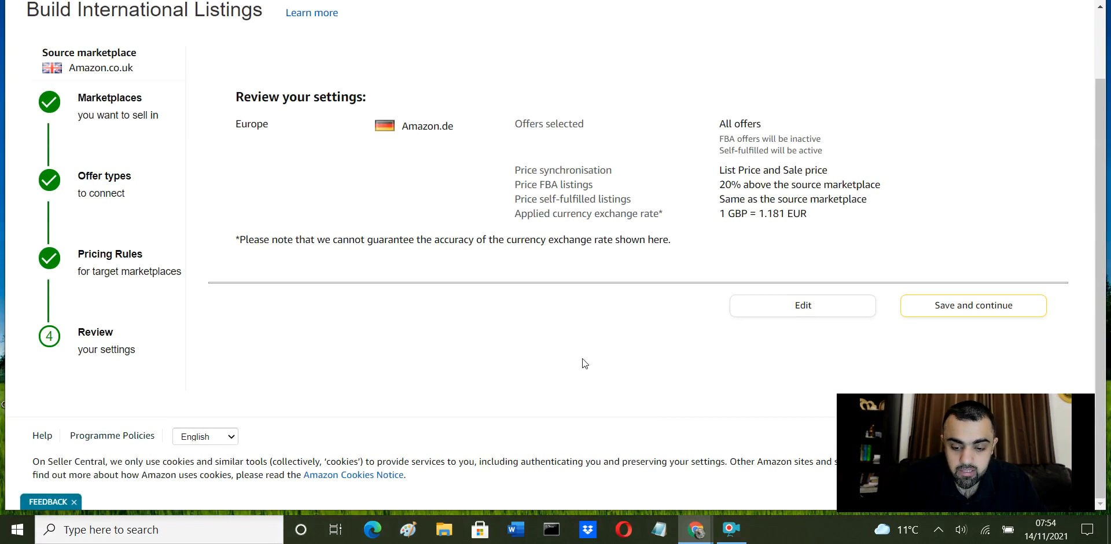
{"action": "scroll", "coordinate": [711, 324], "scroll_direction": "up", "scroll_amount": 2}
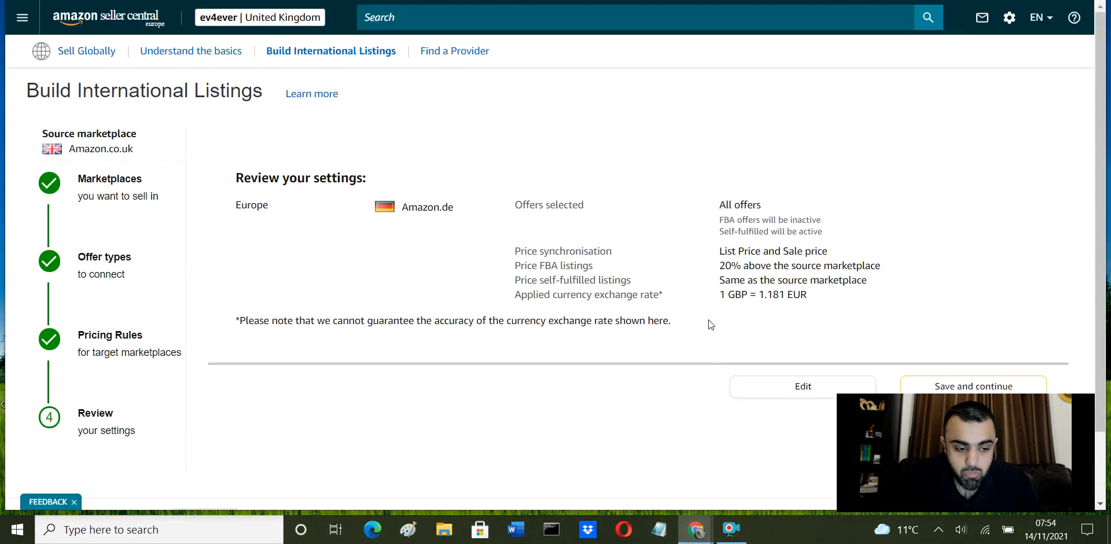
{"action": "scroll", "coordinate": [654, 380], "scroll_direction": "down", "scroll_amount": 2}
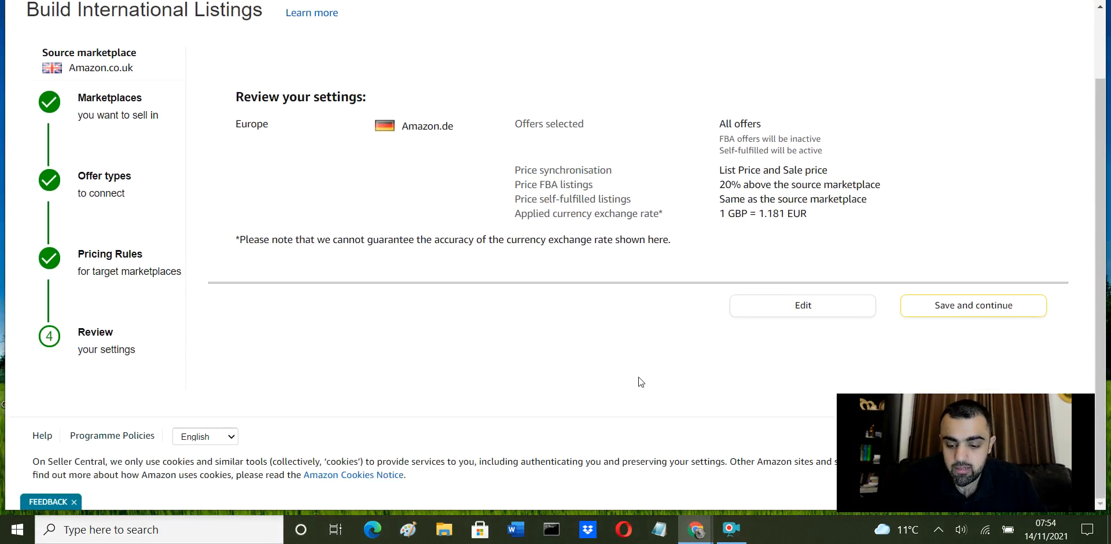